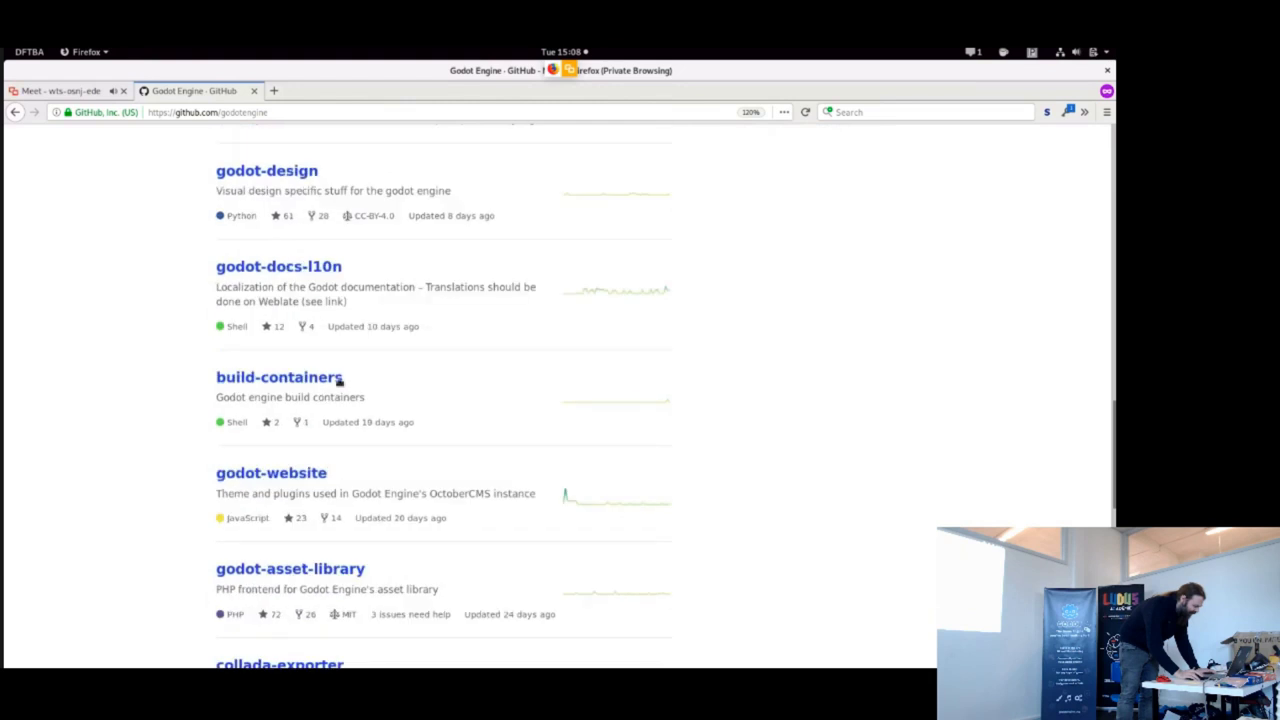
# Step: Open the build-containers repository and review the contents of its build.sh script
pyautogui.click(331, 377)
pyautogui.scroll(-7, 160, 424)
pyautogui.scroll(1, 180, 455)
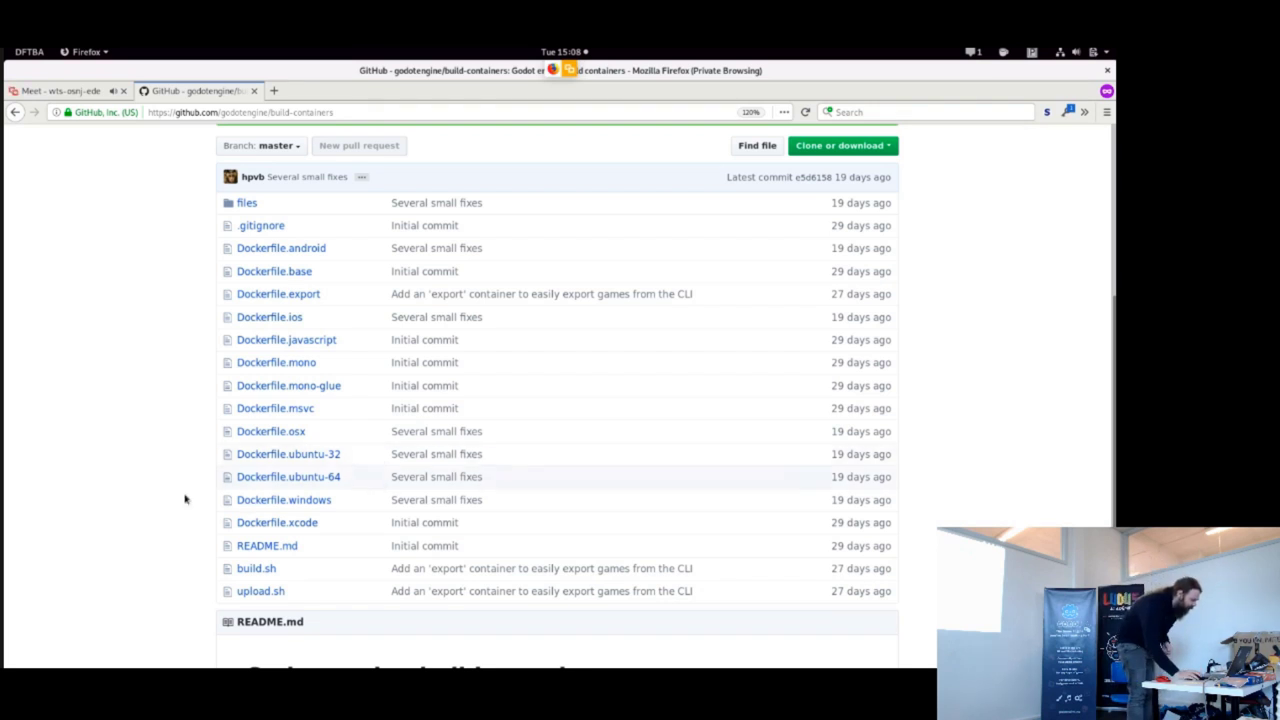
pyautogui.click(256, 568)
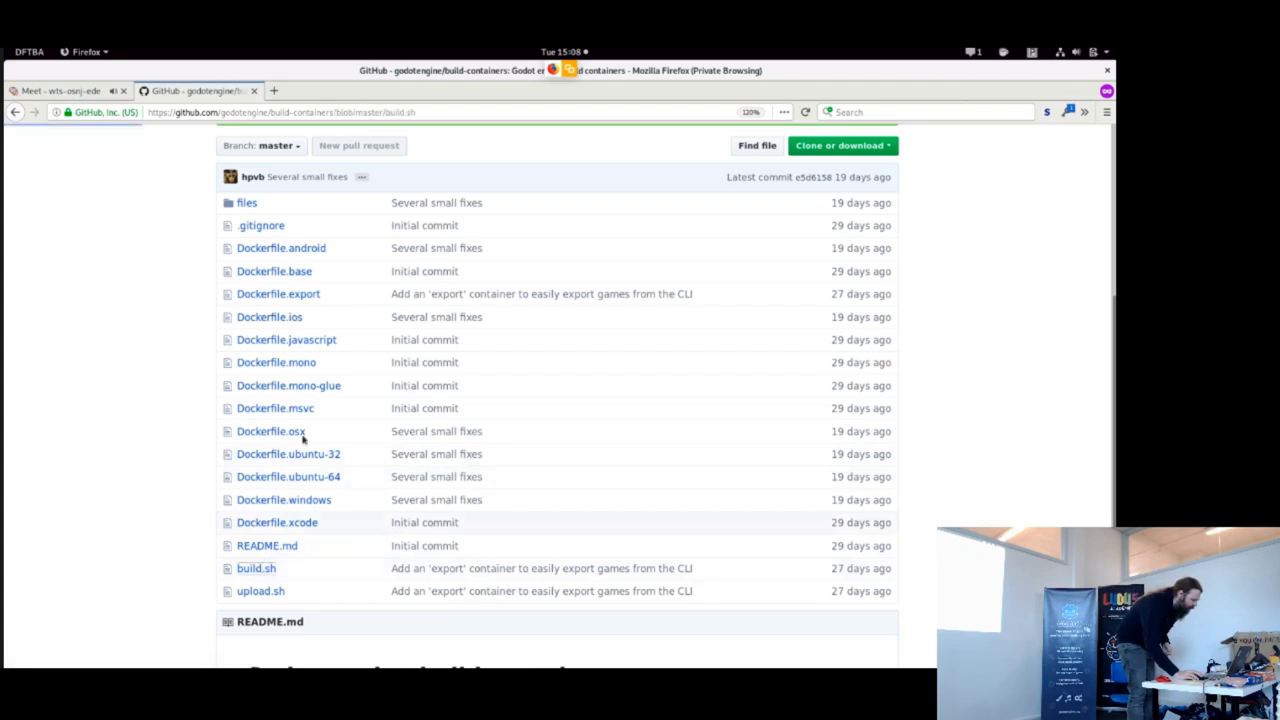
pyautogui.scroll(-4, 285, 402)
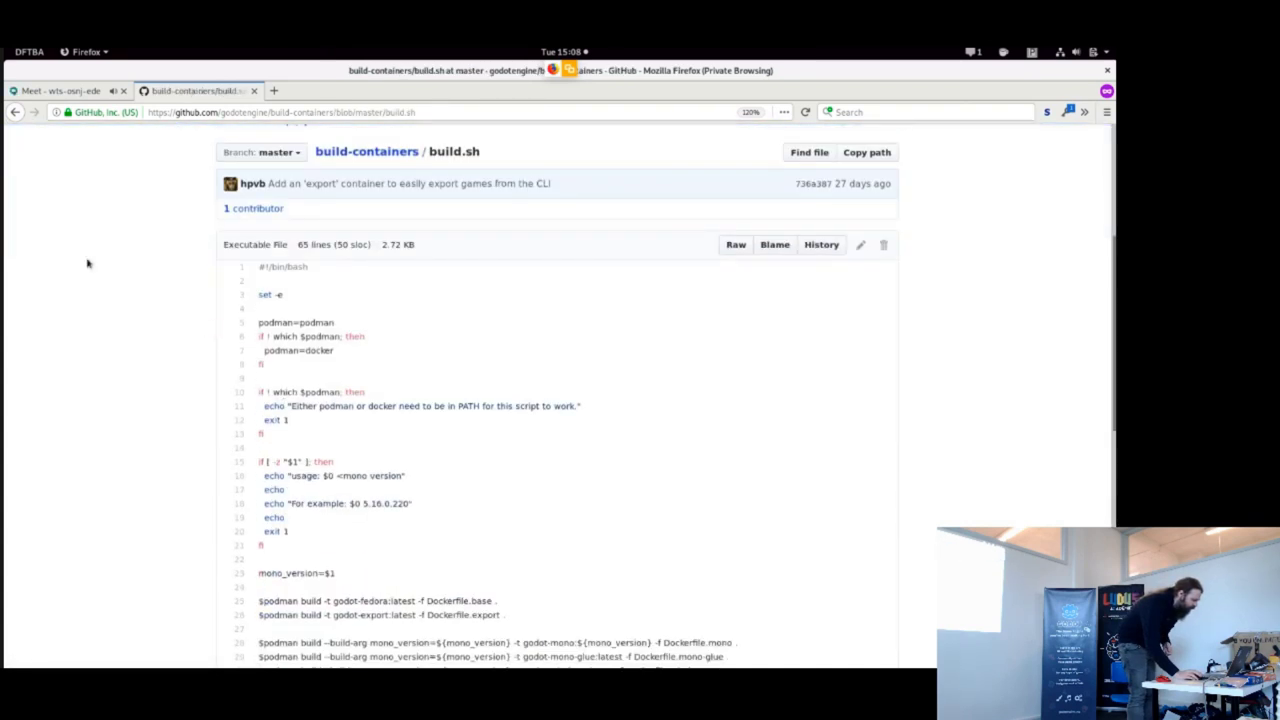
pyautogui.scroll(-5, 97, 257)
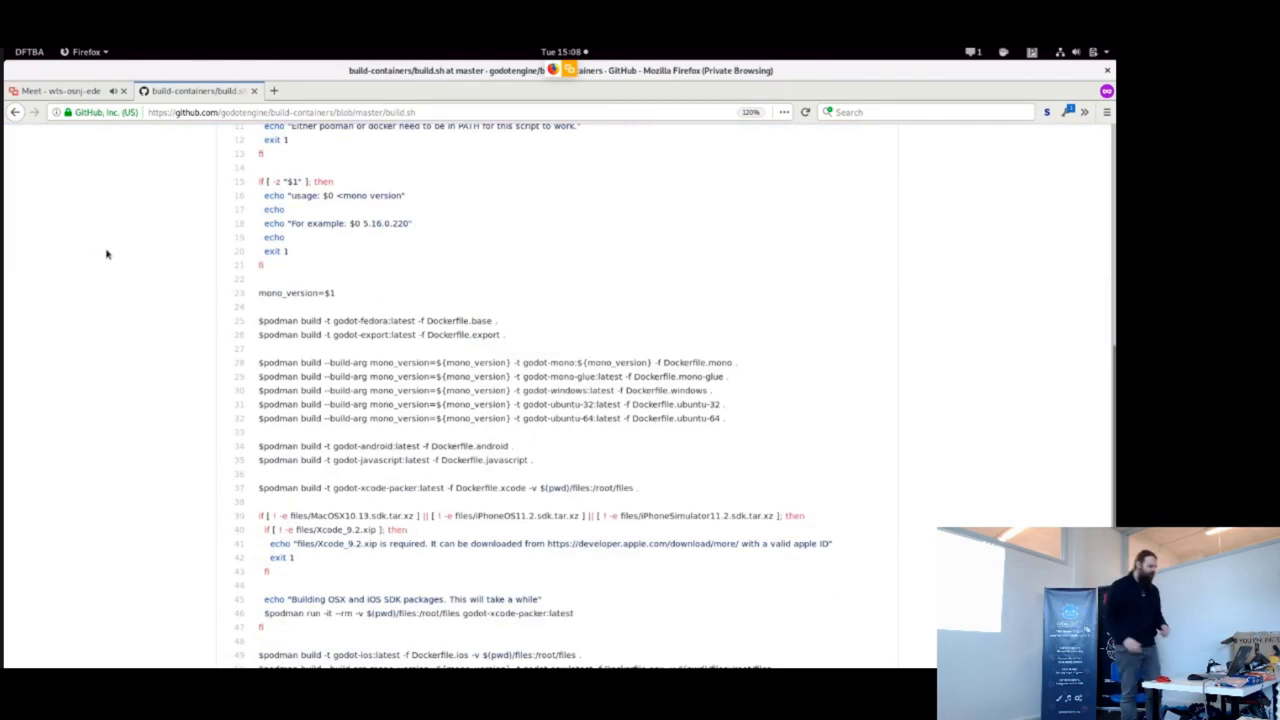
# Step: Switch to the LibreOffice slideshow and advance to the "Short demo" slide
pyautogui.hotkey('alt', 'Tab')
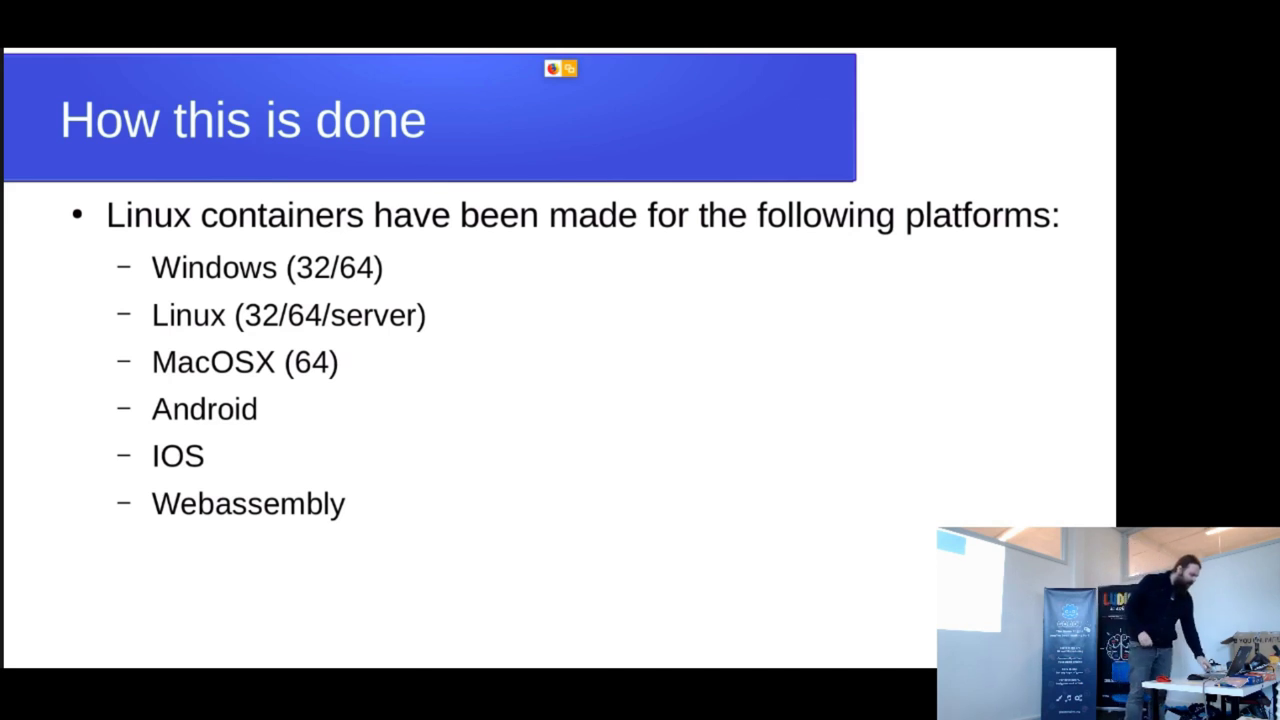
pyautogui.press('Right')
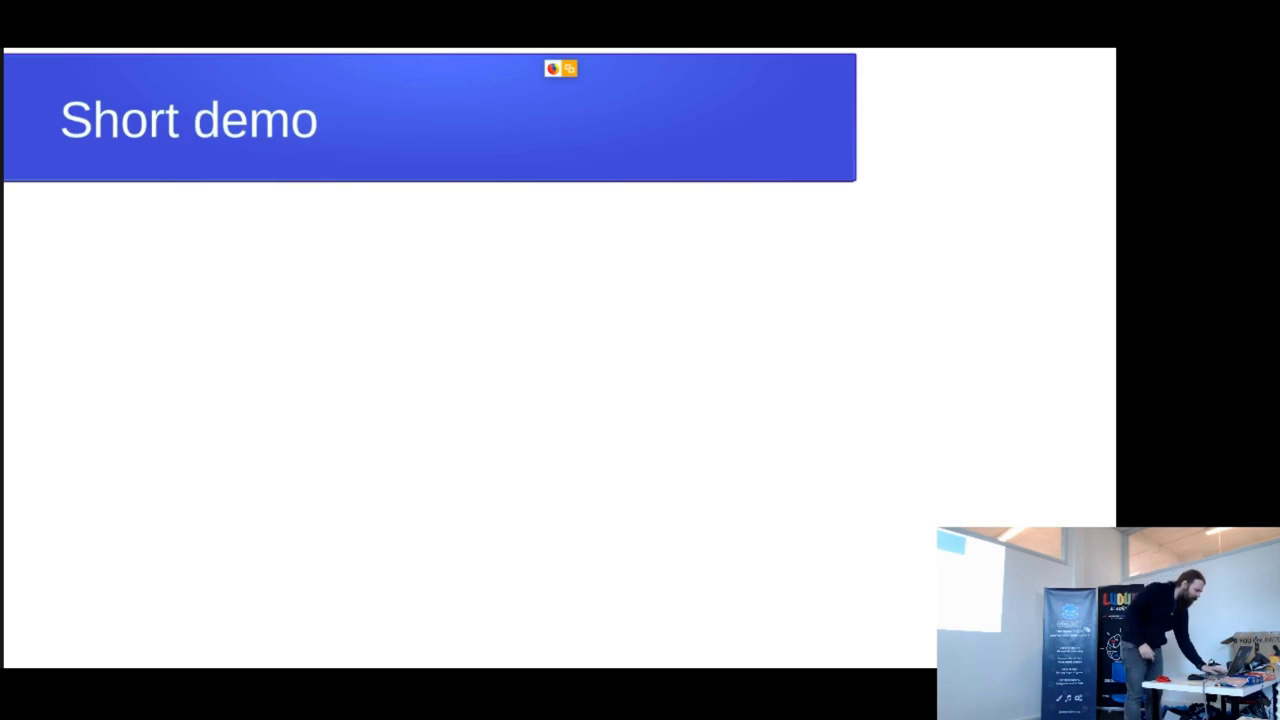
# Step: Switch to the Terminal and print the contents of build-ios.sh with cat
pyautogui.hotkey('alt', 'Tab')
pyautogui.hotkey('alt', 'Tab')
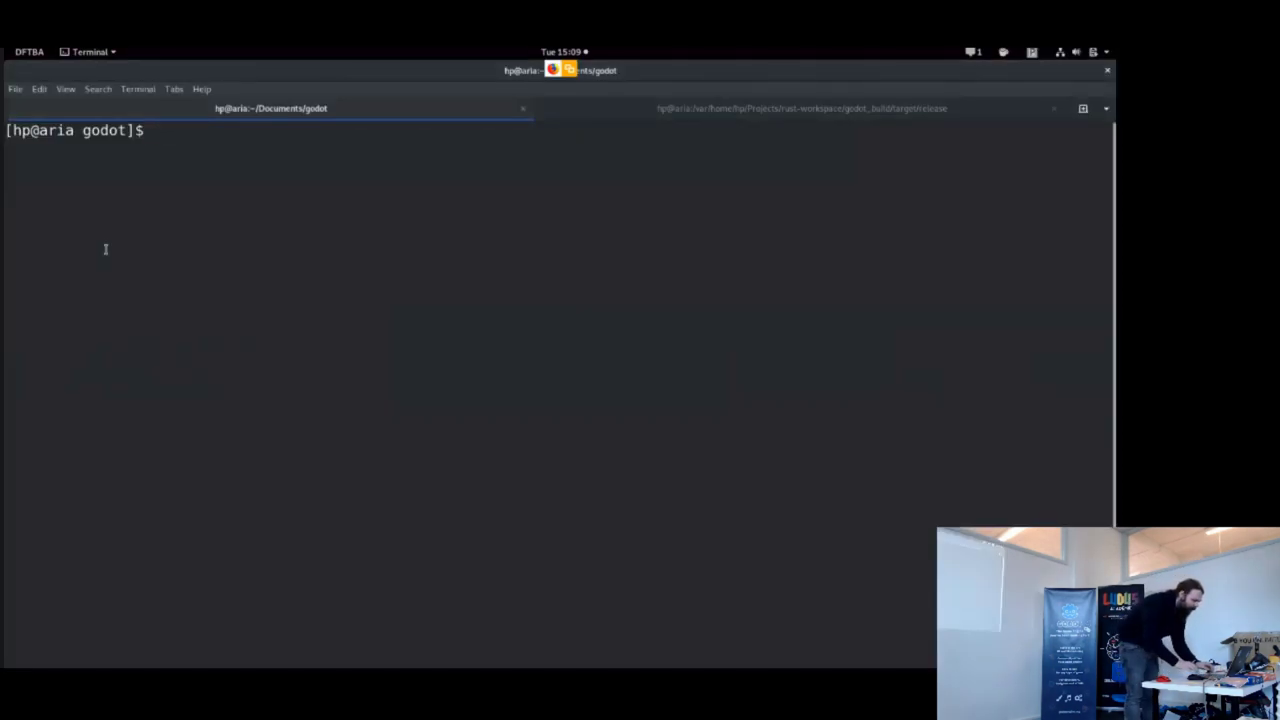
pyautogui.write('cat ')
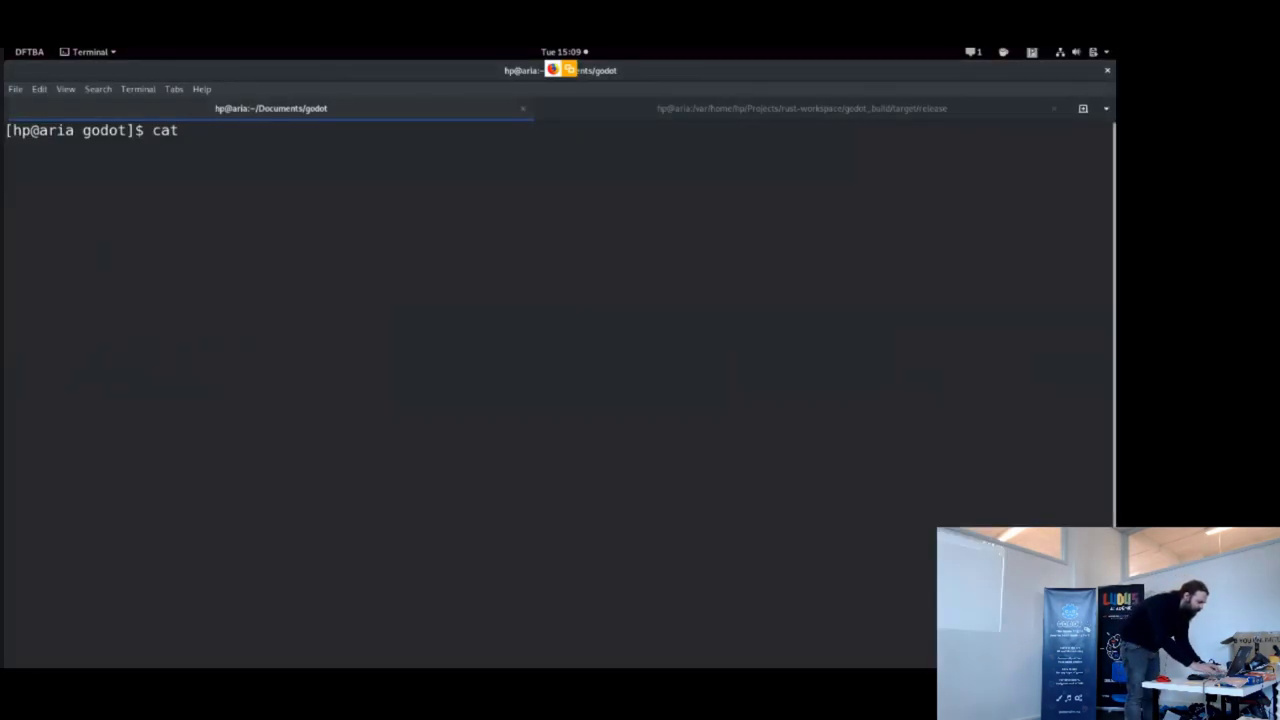
pyautogui.write('build-ios.sh')
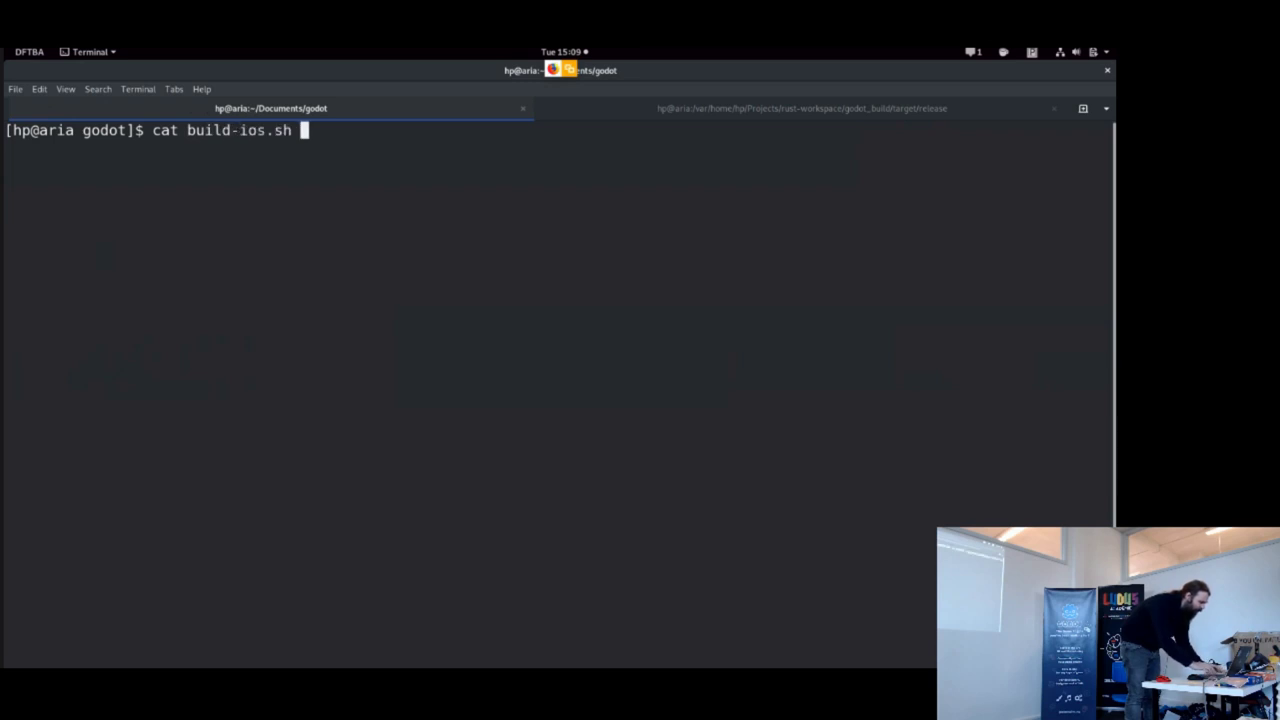
pyautogui.press('Return')
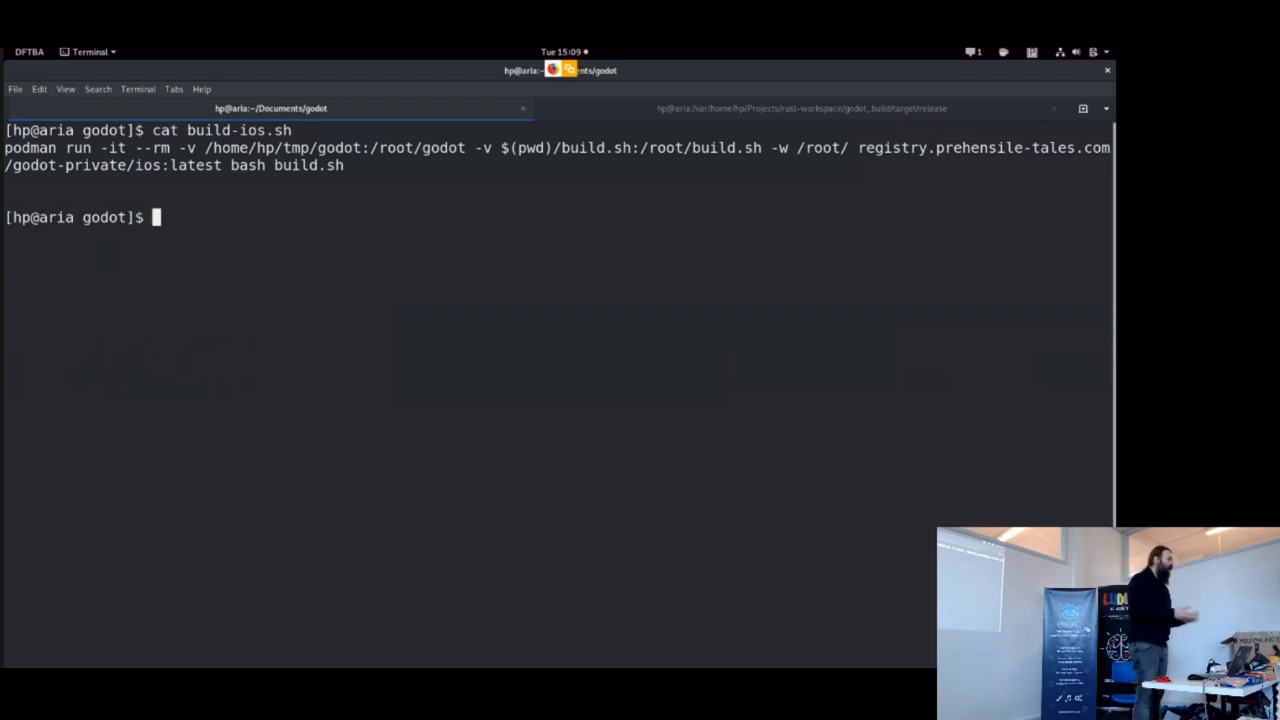
# Step: Try to run build-ios.sh as root with sudo bash, entering the sudo password
pyautogui.write('b')
pyautogui.press('BackSpace')
pyautogui.write('suo')
pyautogui.press('BackSpace')
pyautogui.write('do ba')
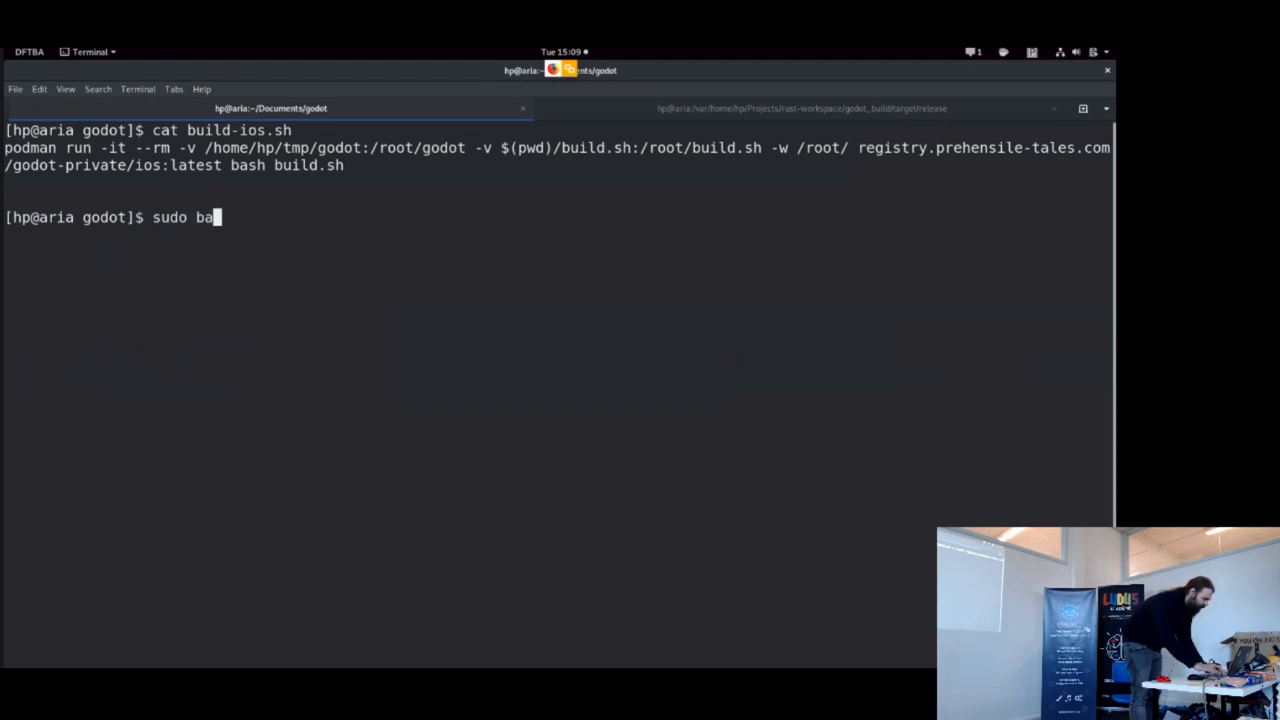
pyautogui.write('sh build-i')
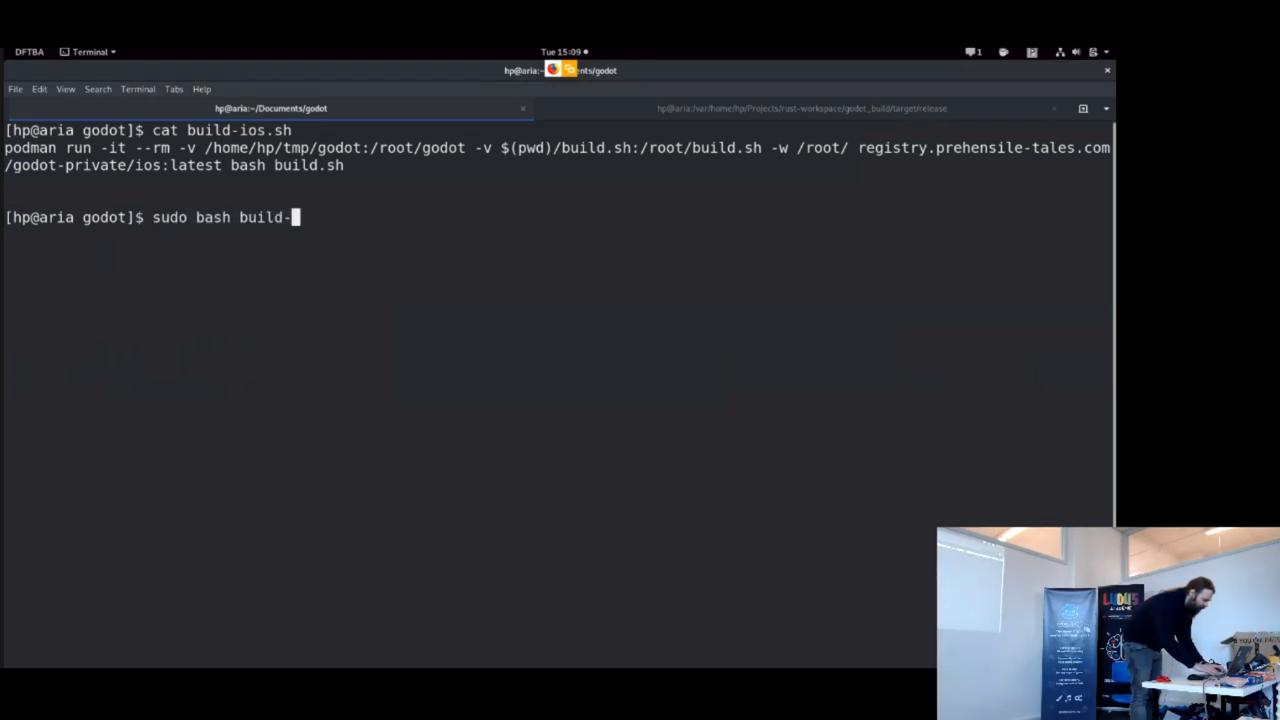
pyautogui.press('Tab')
pyautogui.press('Return')
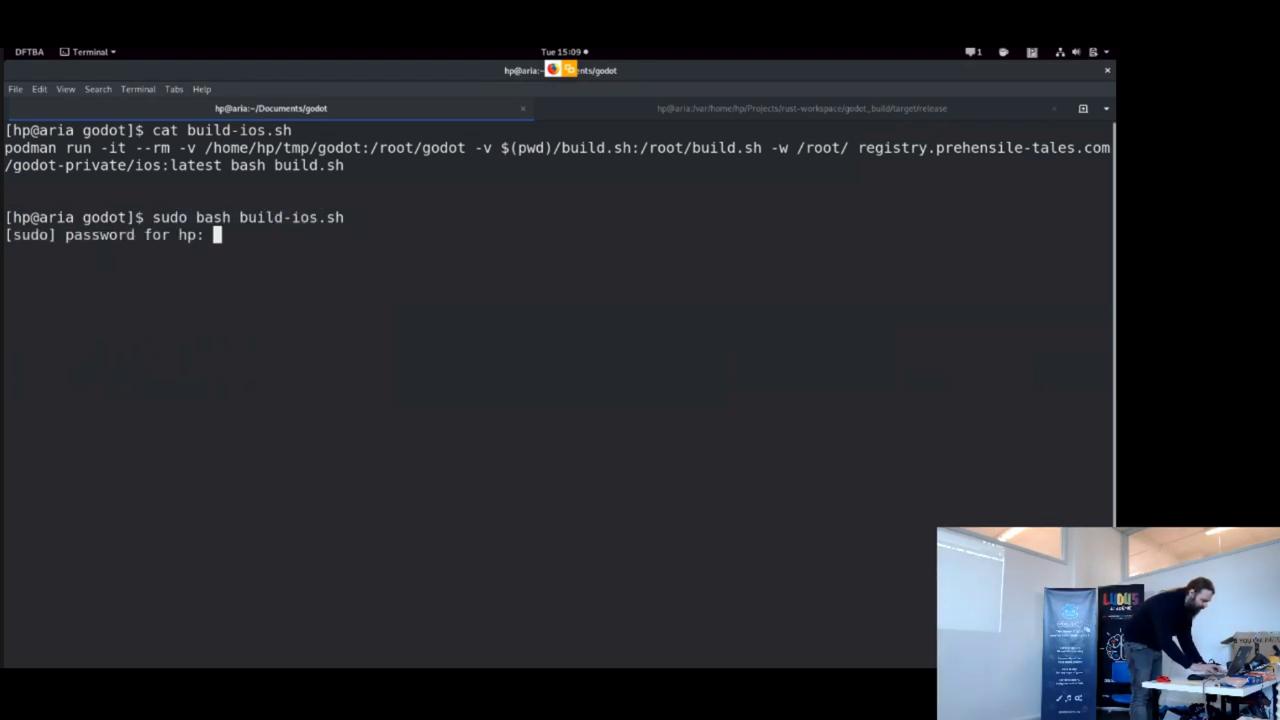
pyautogui.press('Return')
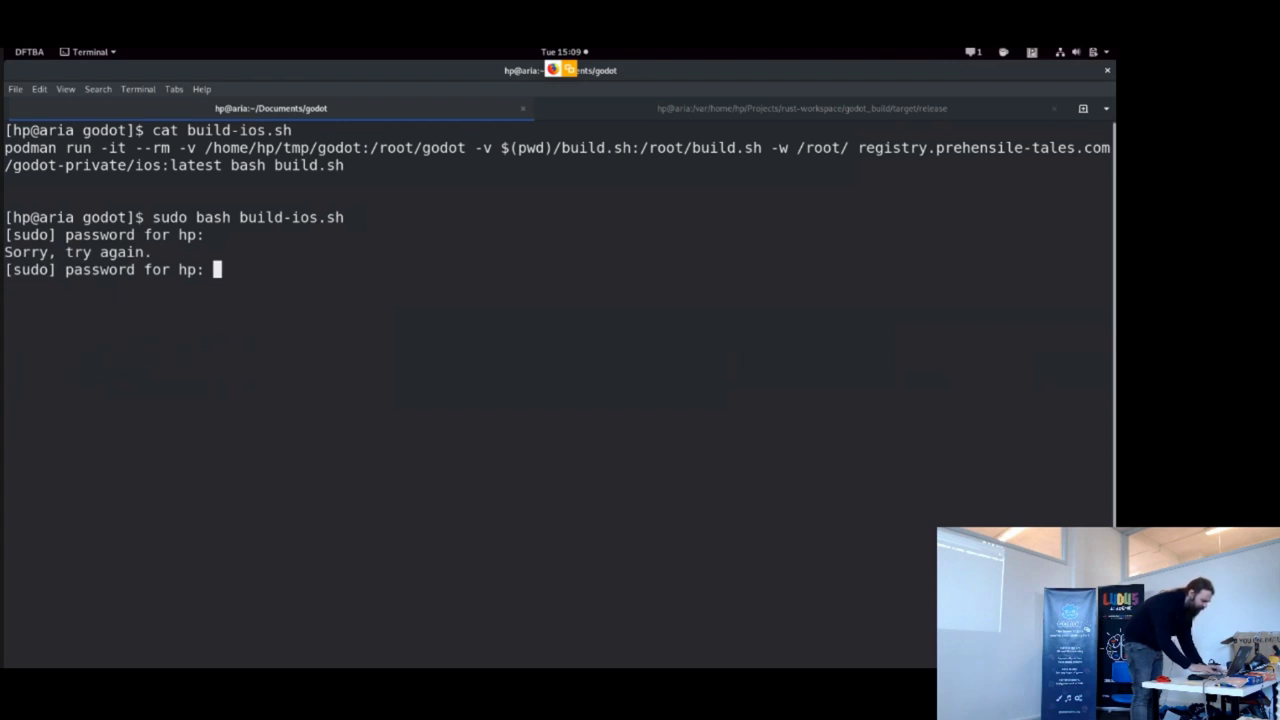
pyautogui.press('Return')
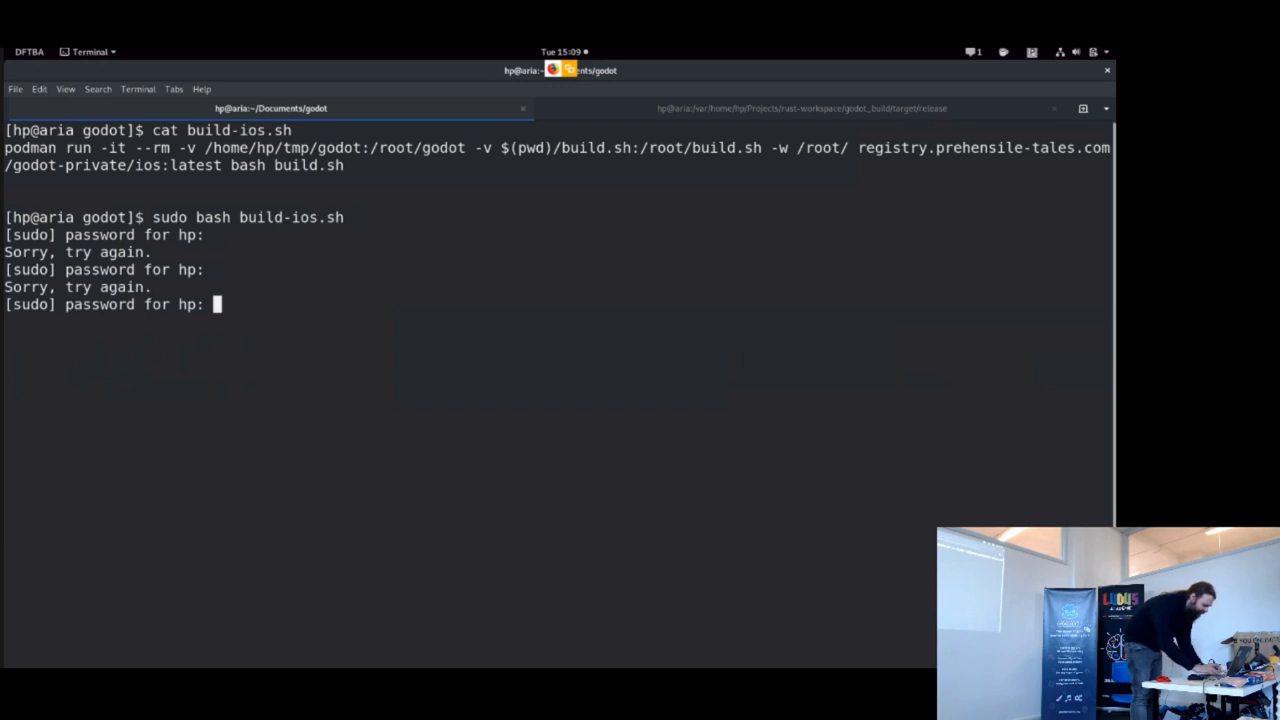
pyautogui.press('Return')
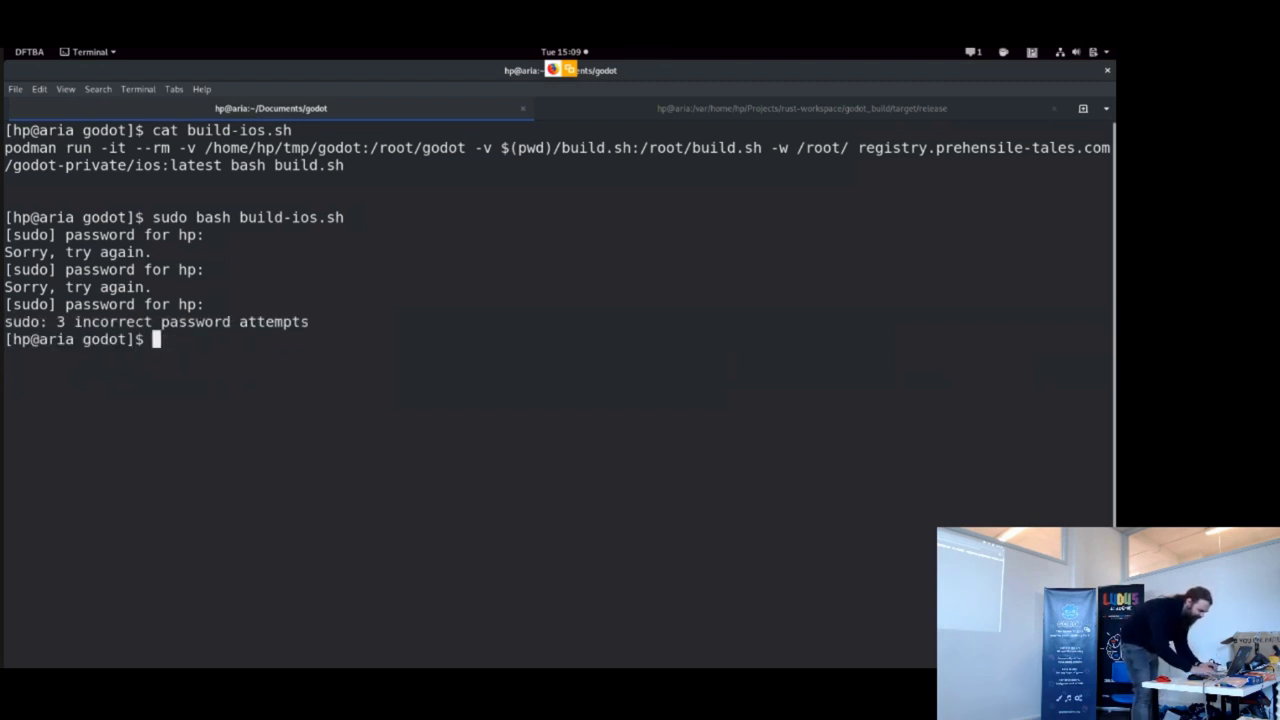
# Step: Run sudo bash build-ios.sh again with the sudo password, and interrupt the build while it is compiling
pyautogui.press('Up')
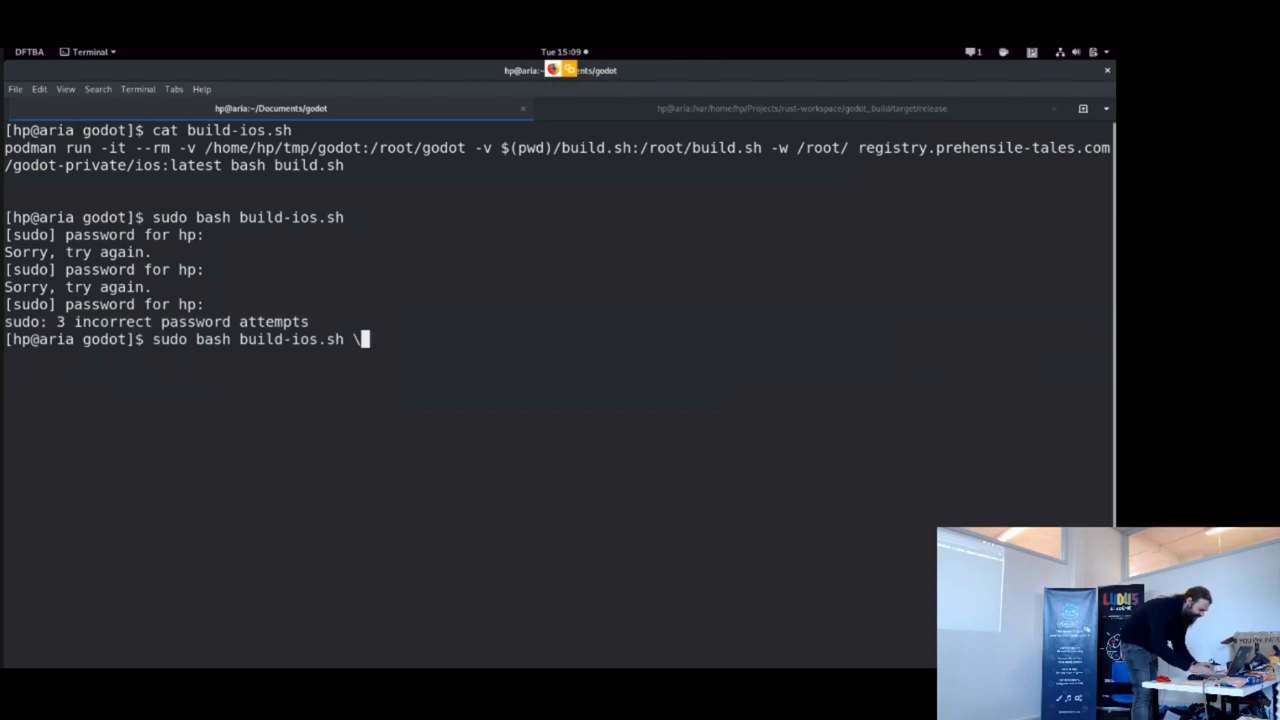
pyautogui.press('Return')
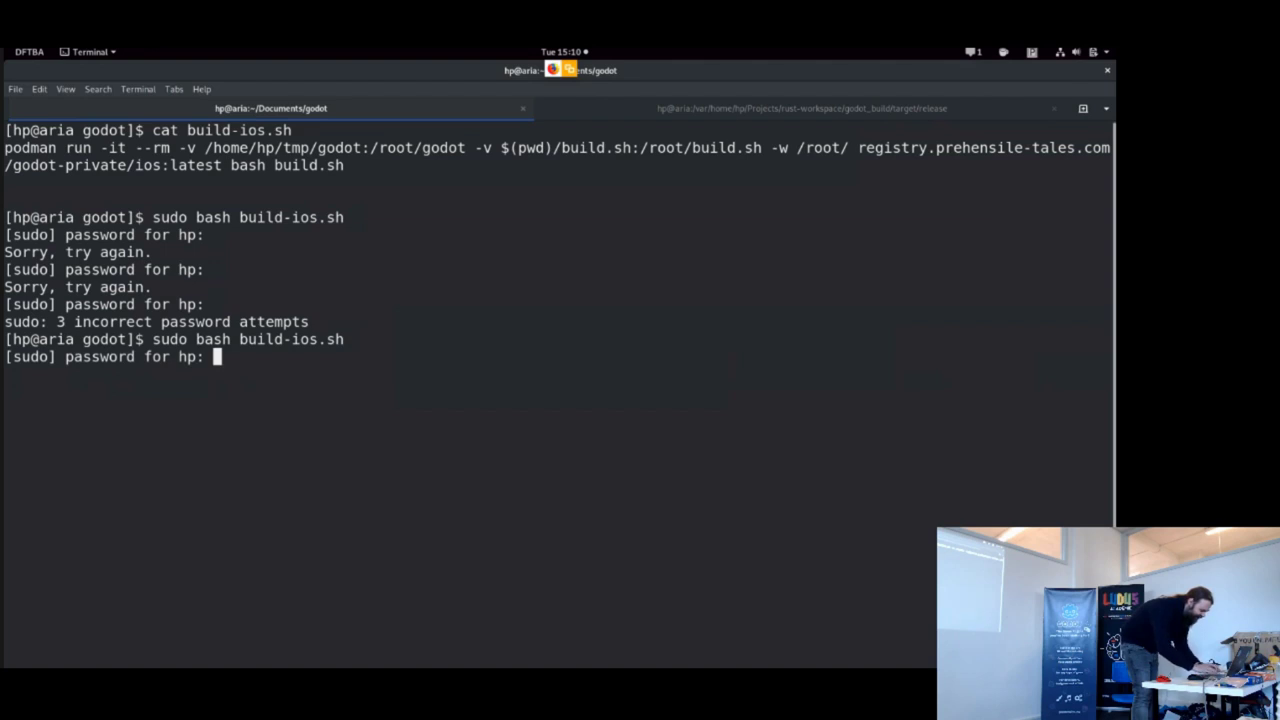
pyautogui.press('Return')
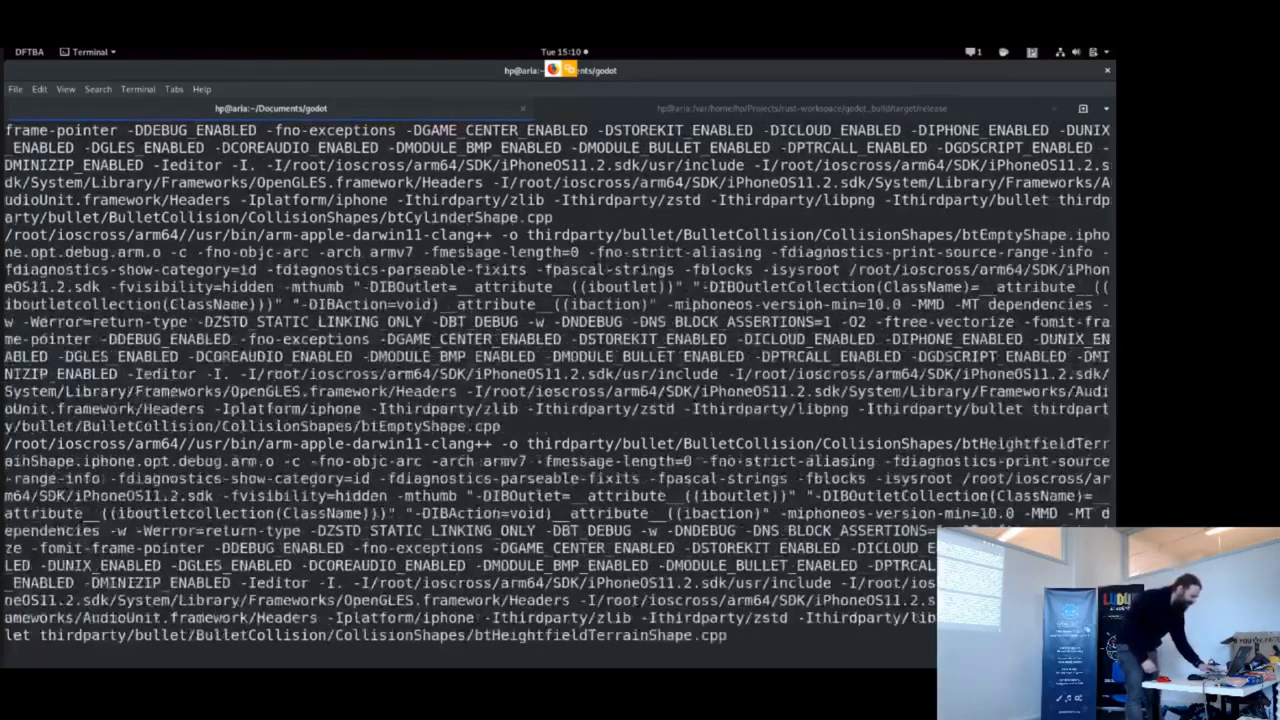
pyautogui.hotkey('ctrl', 'c')
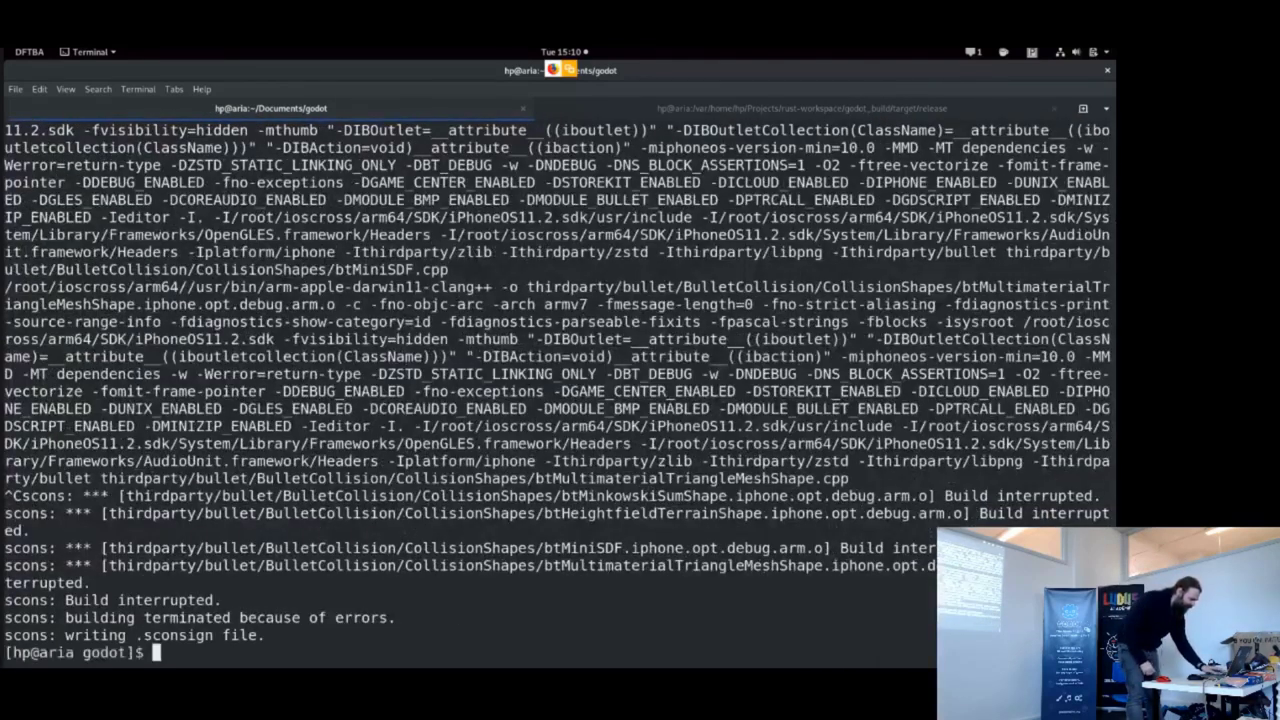
# Step: Switch to the Windows 10 virtual machine, set the Docker Quickstart Terminal's font size to 28 and move its window fully into view
pyautogui.hotkey('alt', 'Tab')
pyautogui.hotkey('alt', 'Tab')
pyautogui.hotkey('alt', 'Tab')
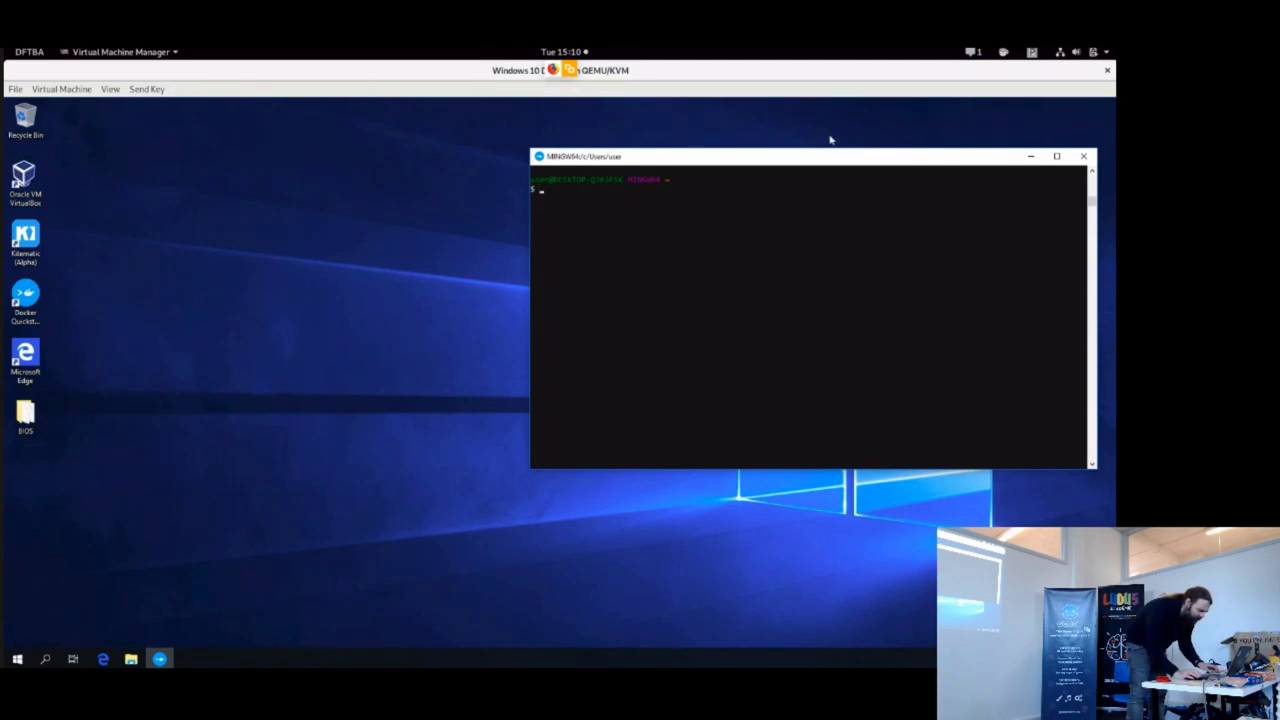
pyautogui.rightClick(792, 157)
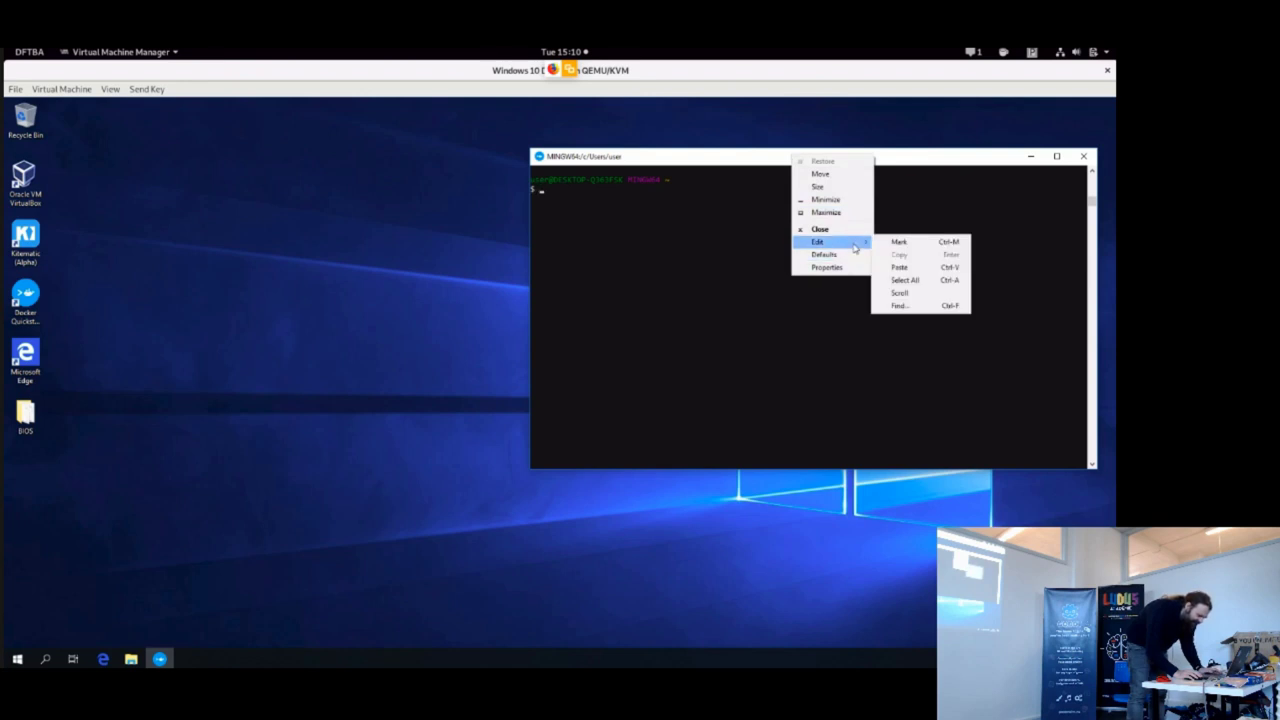
pyautogui.click(828, 267)
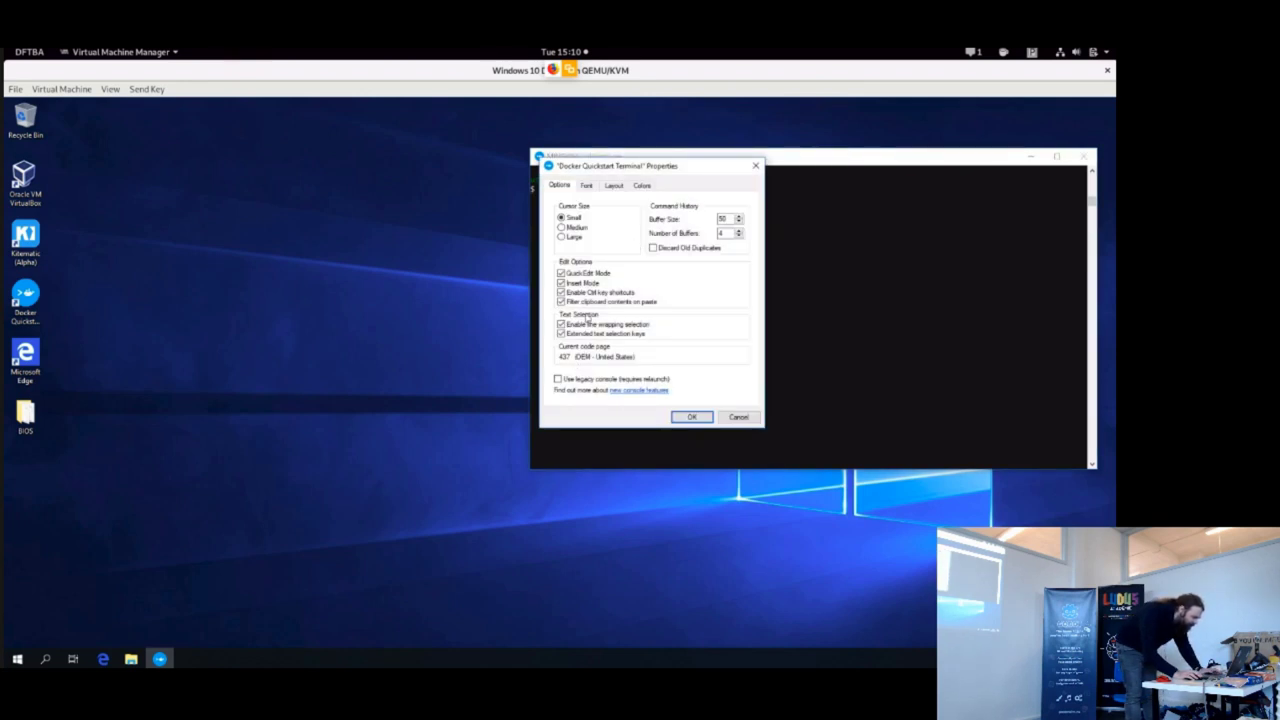
pyautogui.click(587, 186)
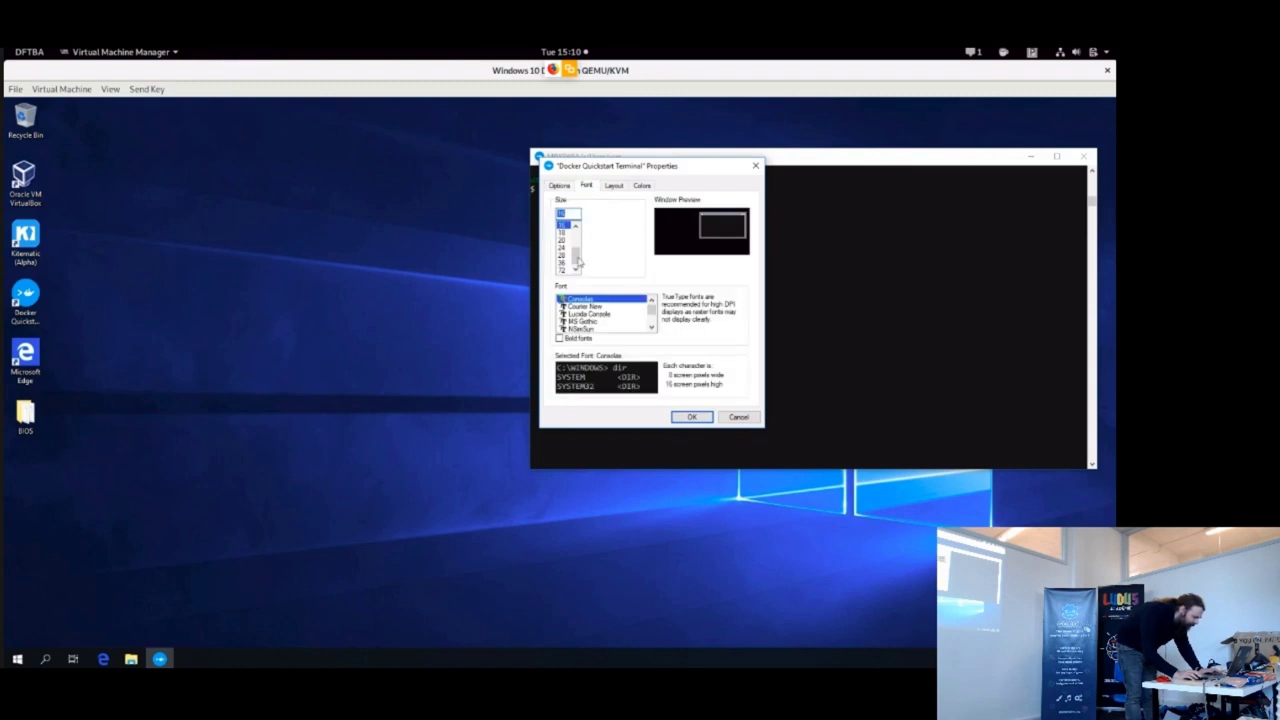
pyautogui.click(563, 255)
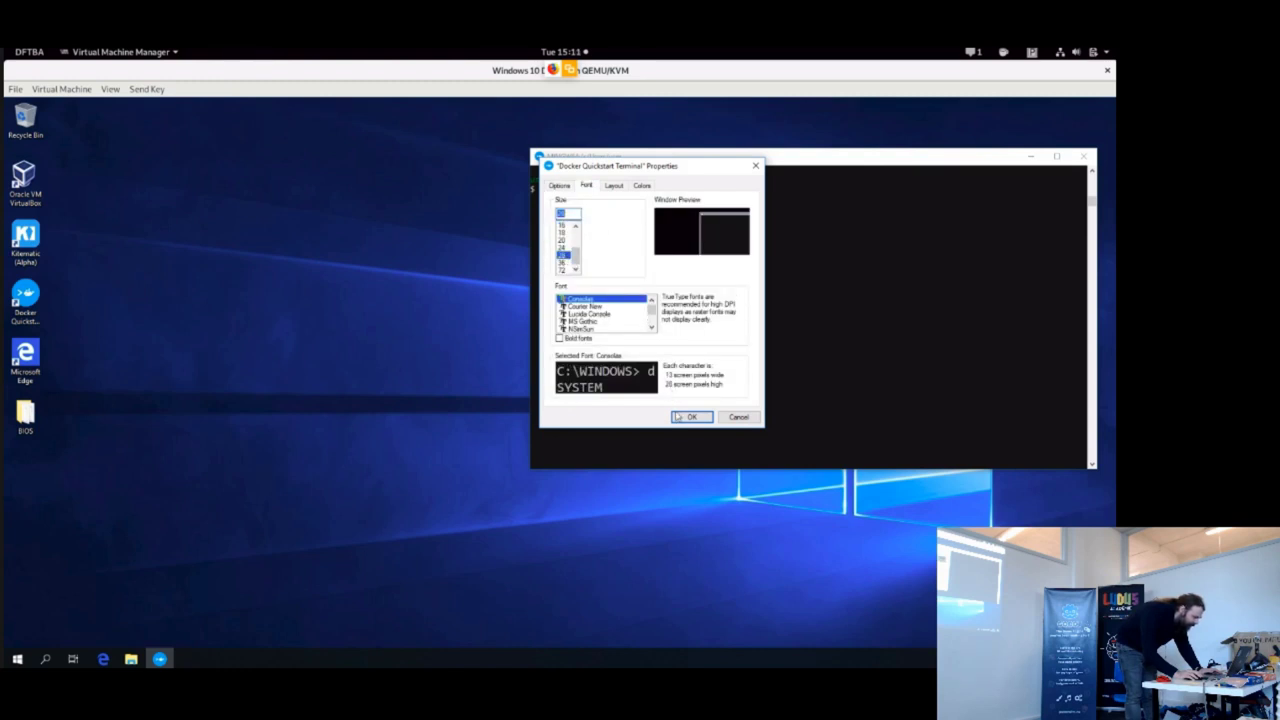
pyautogui.click(689, 417)
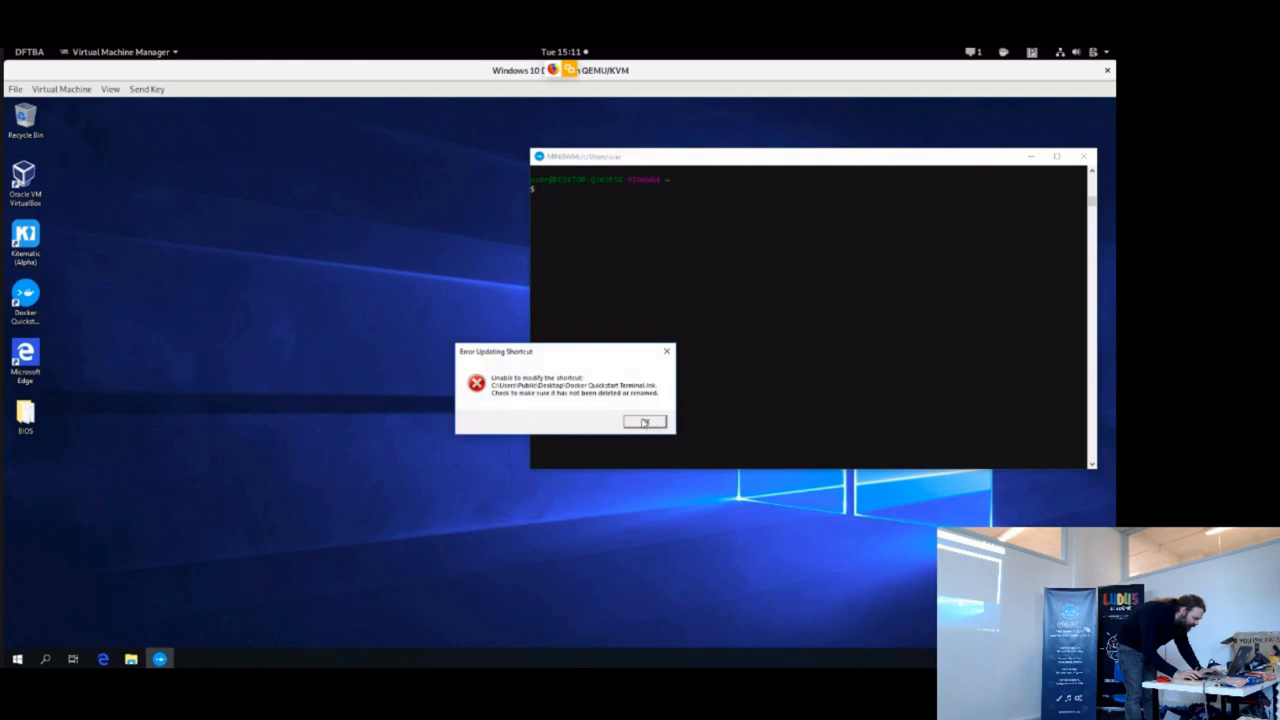
pyautogui.click(645, 422)
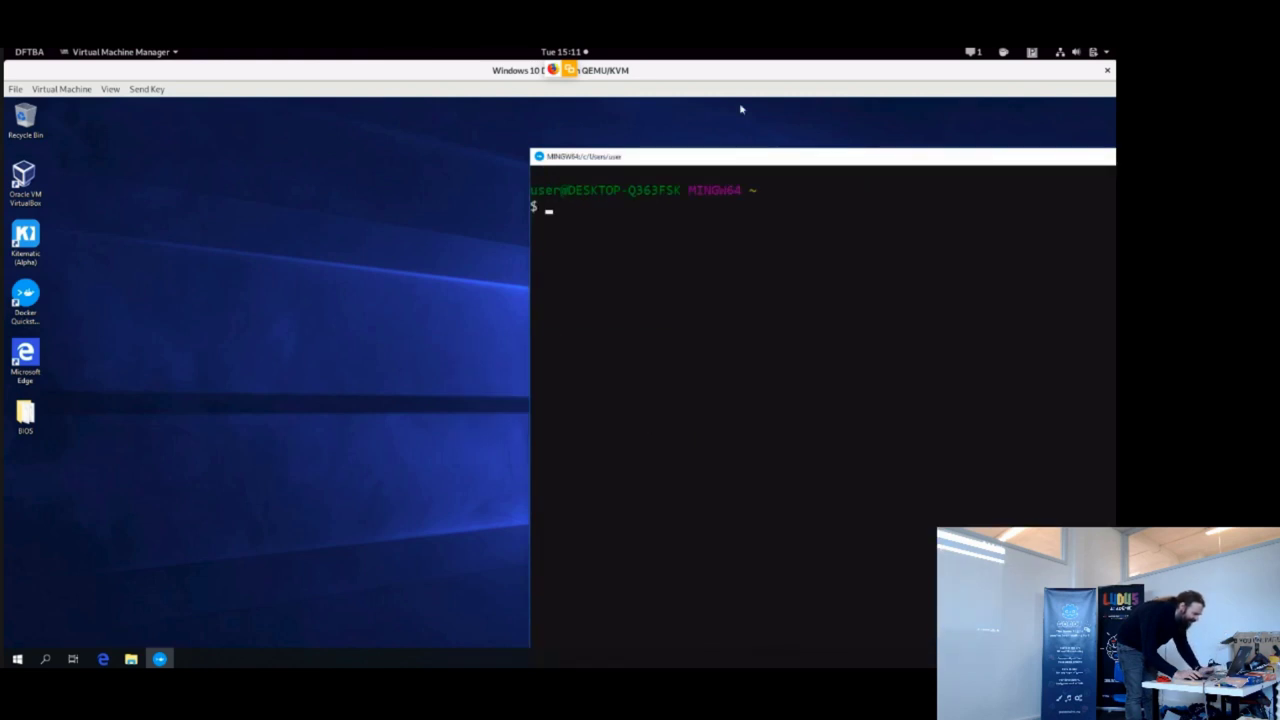
pyautogui.moveTo(732, 160); pyautogui.dragTo(315, 117)
# Step: List the files in the Windows user's home directory and print the contents of build-ios.sh
pyautogui.write('ls')
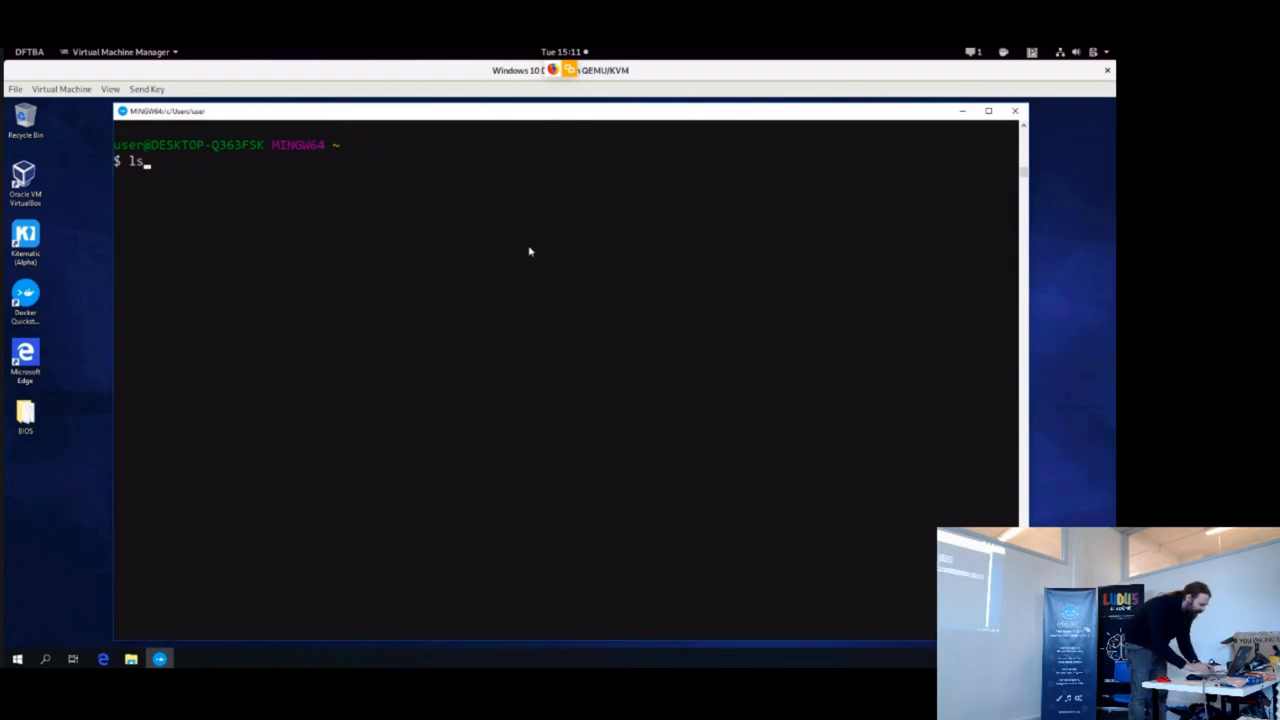
pyautogui.press('Return')
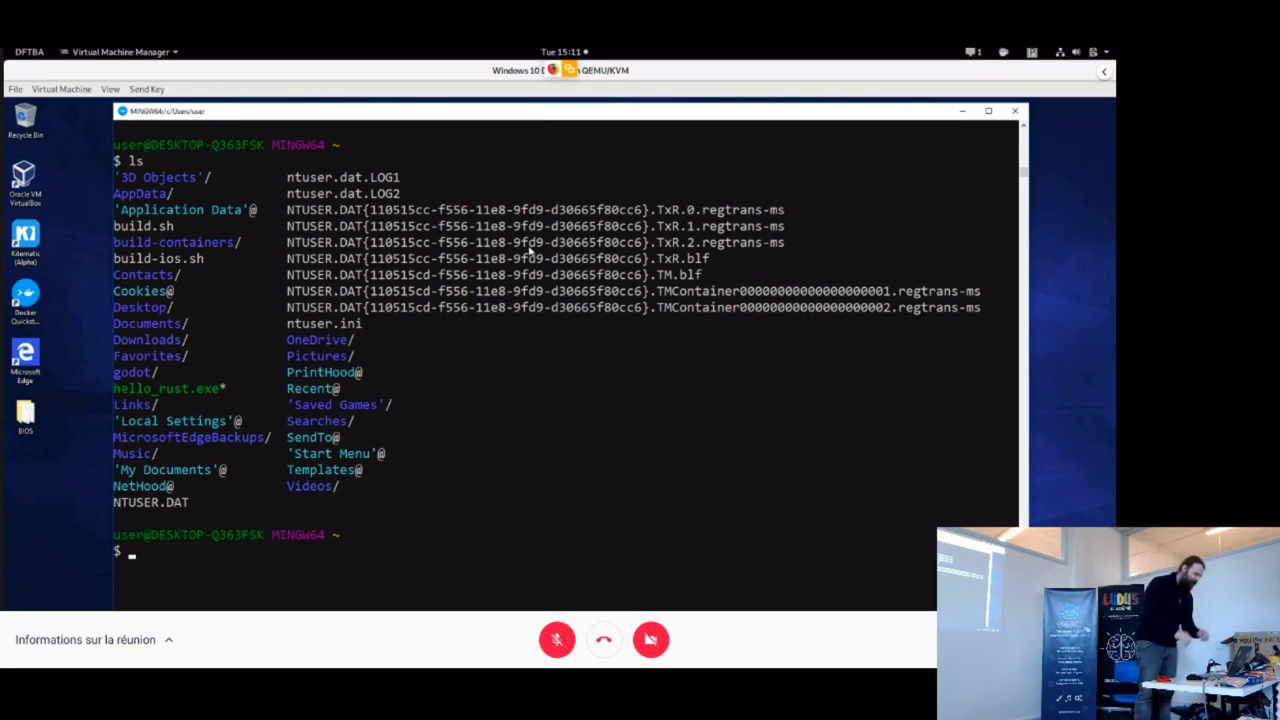
pyautogui.write('cat build-ios.sh')
pyautogui.press('Return')
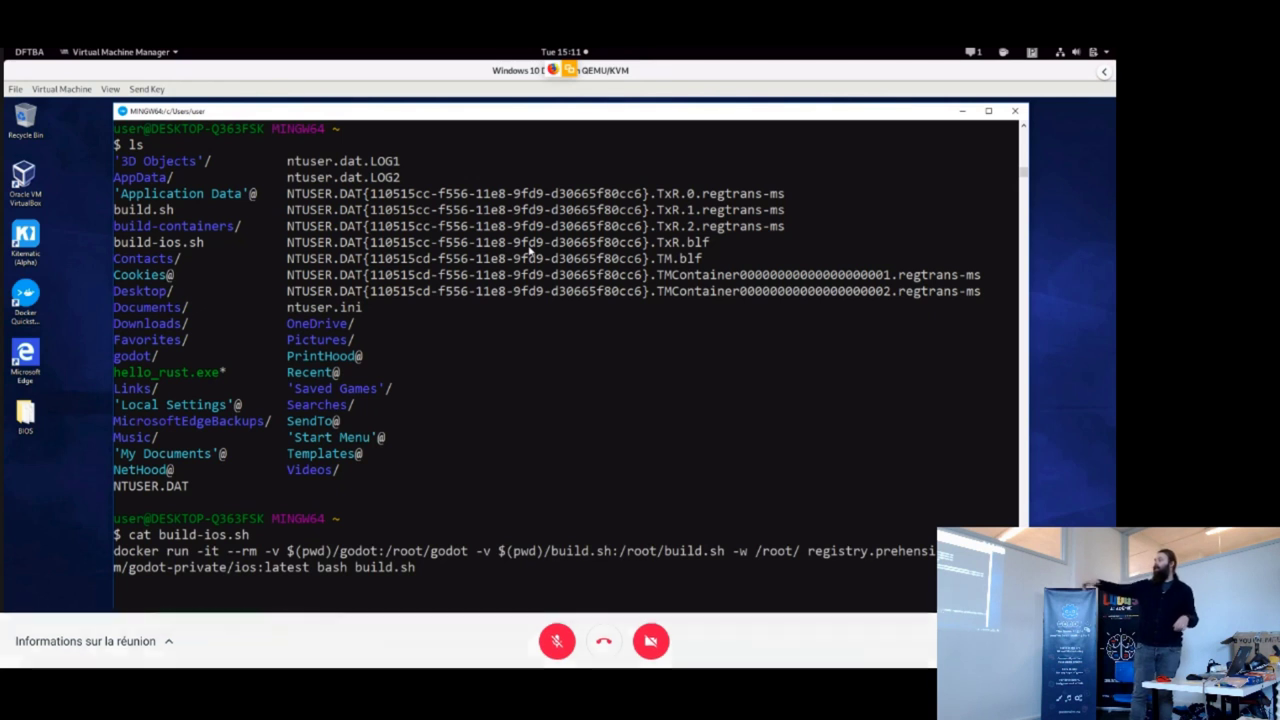
# Step: Run build-ios.sh with bash on Windows and interrupt the build while it is compiling
pyautogui.write('bash bu')
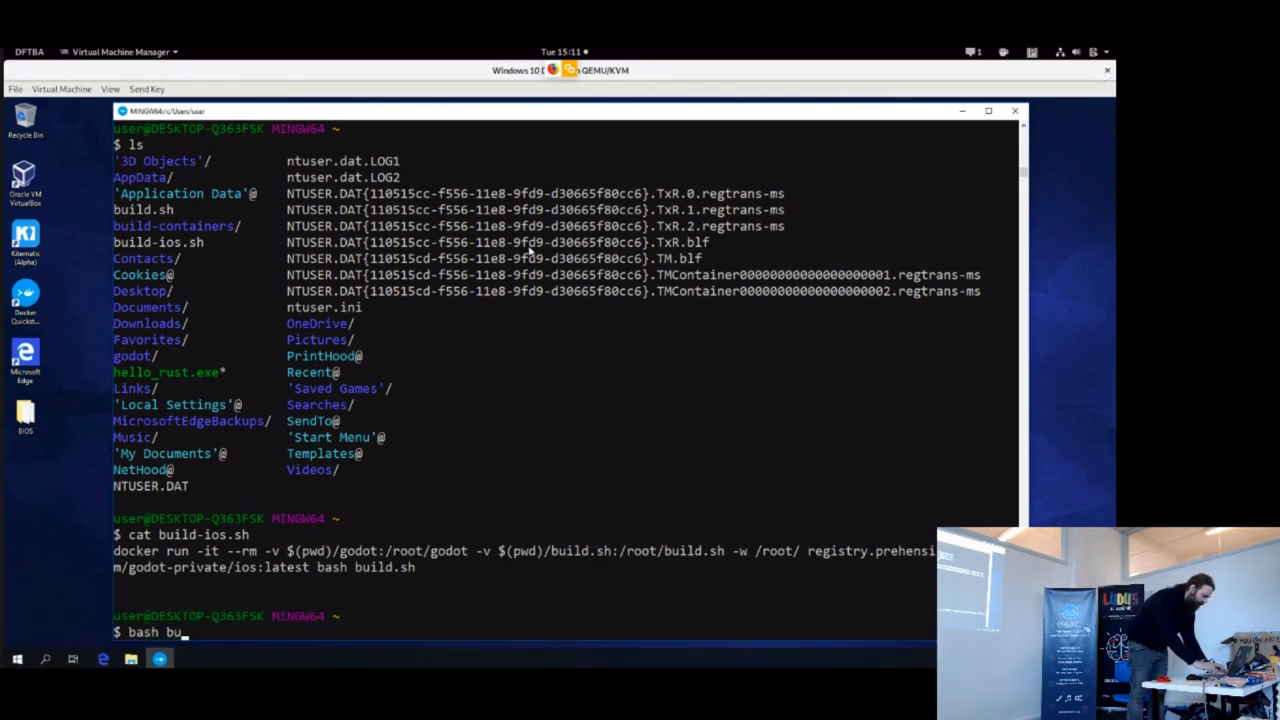
pyautogui.write('ild-')
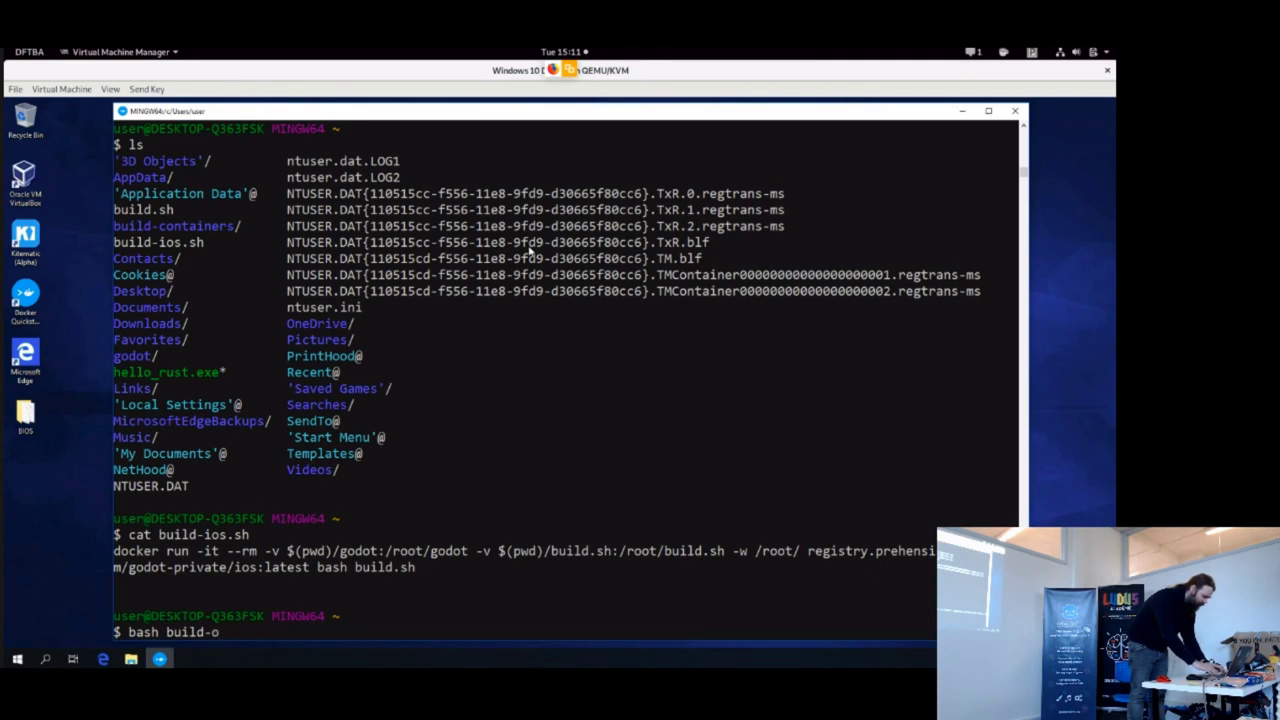
pyautogui.write('ios.sh')
pyautogui.press('Return')
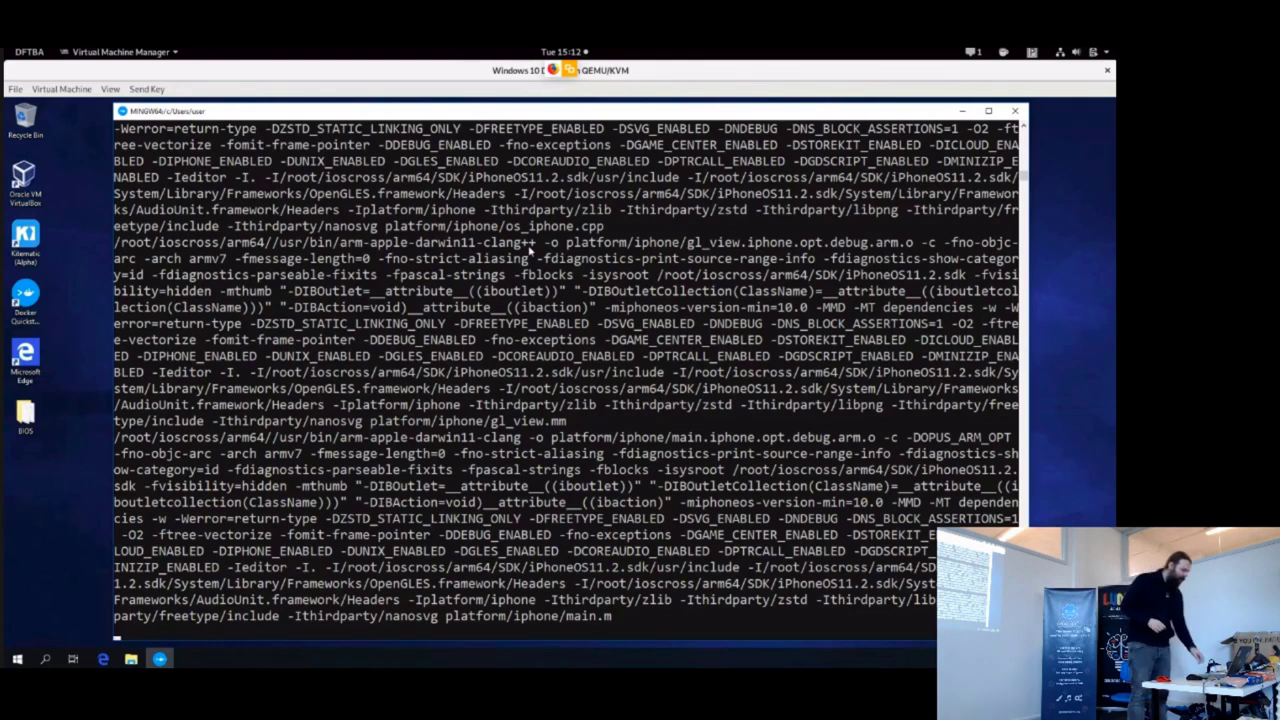
pyautogui.hotkey('ctrl', 'c')
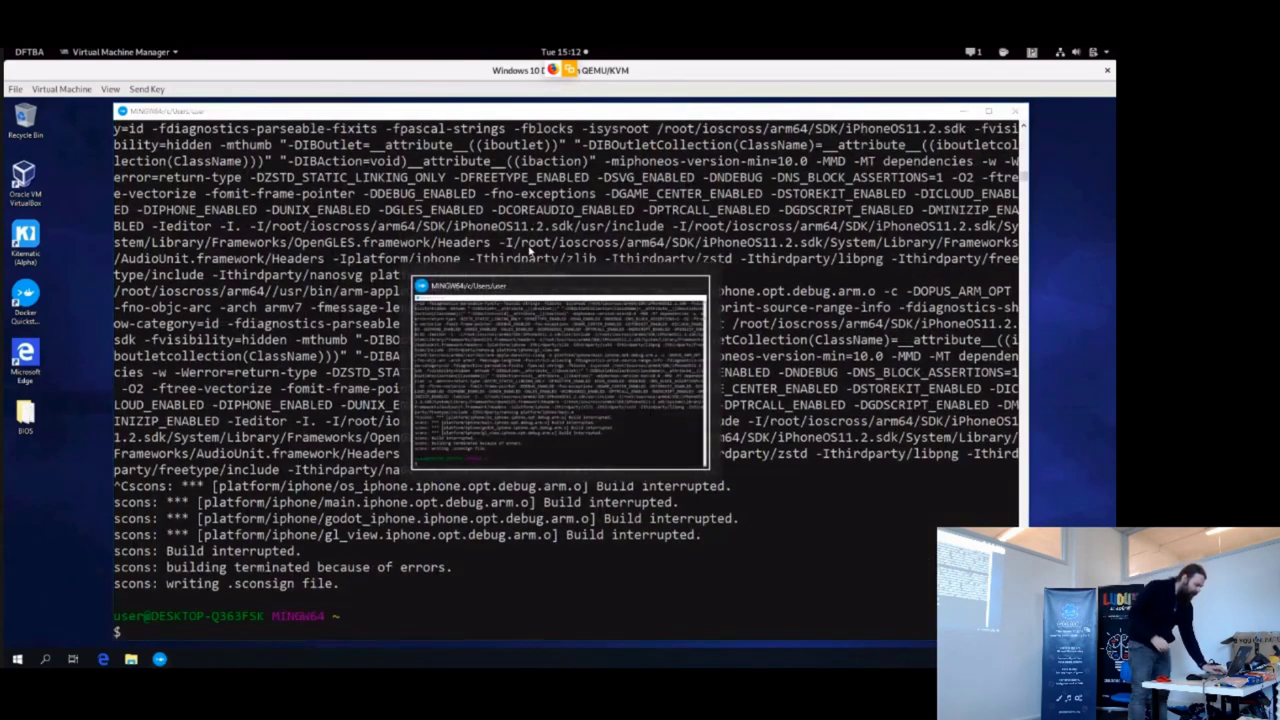
# Step: Switch back to the LibreOffice slideshow and advance to the "Making it easier" slide
pyautogui.hotkey('alt', 'Tab')
pyautogui.hotkey('alt', 'Tab')
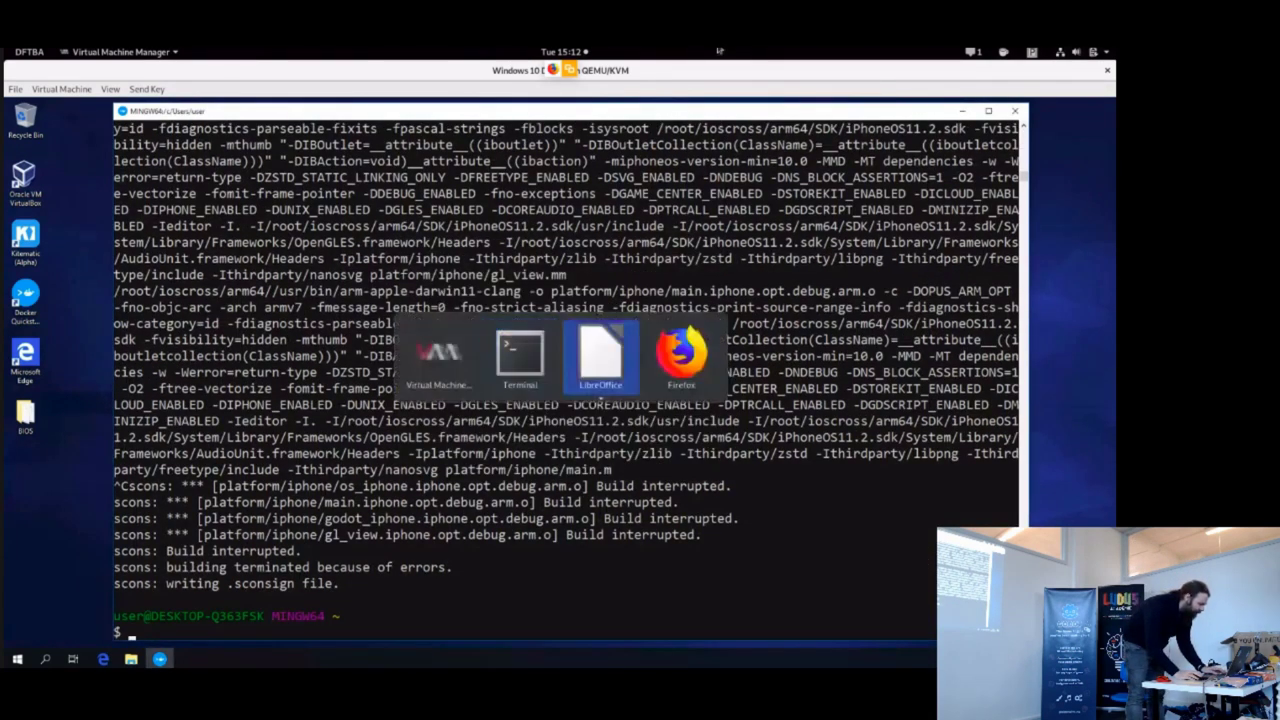
pyautogui.press('Right')
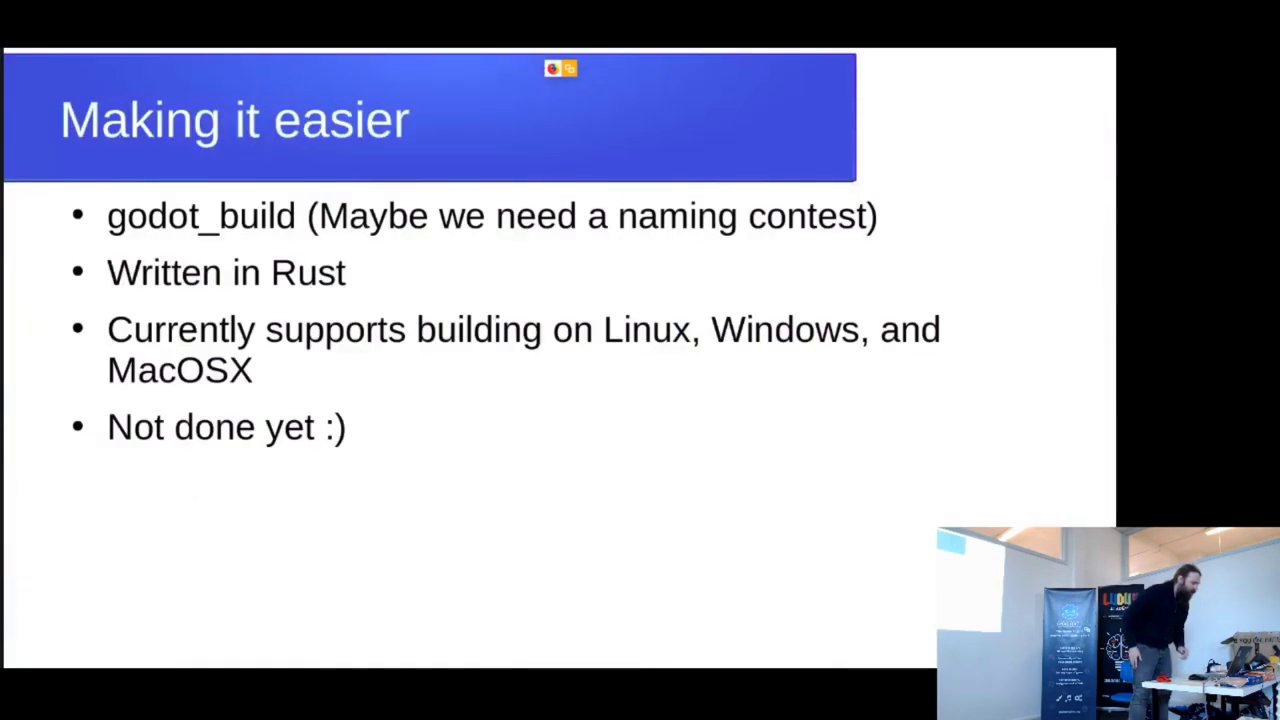